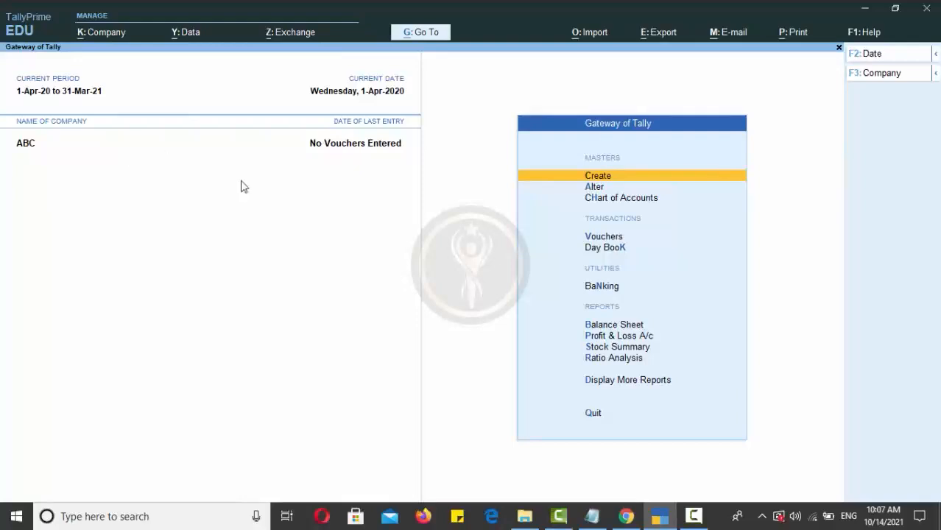
Step: Start a new Ledger master in company ABC from Create under Masters
{"action": "left_click", "coordinate": [598, 176]}
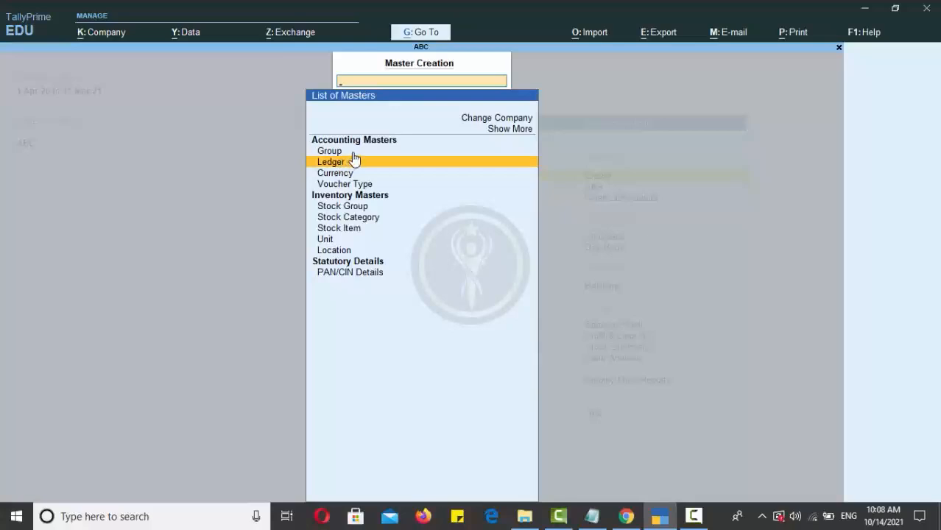
{"action": "left_click", "coordinate": [354, 160]}
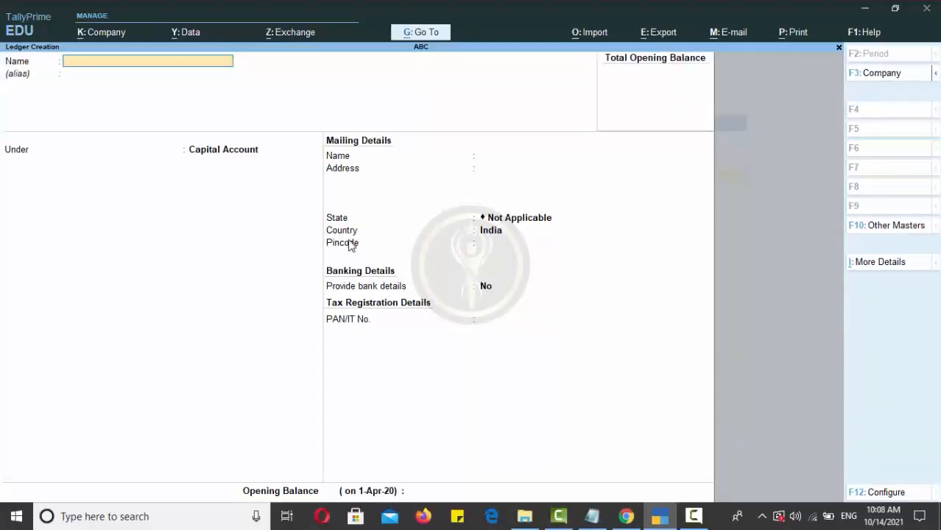
Step: Name the ledger as the owner's Capital Account and group it under Capital Account
{"action": "type", "text": "Ram's Capital Account"}
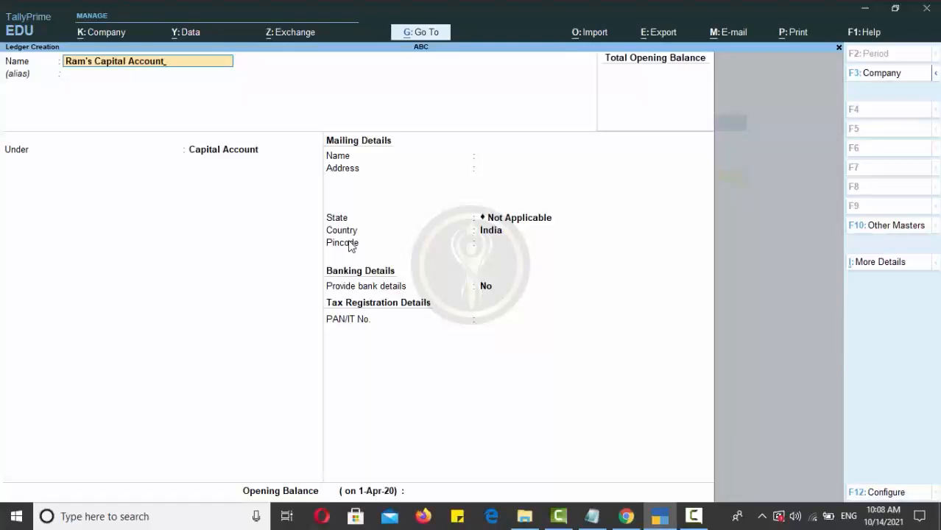
{"action": "key", "text": "Return"}
{"action": "key", "text": "Return"}
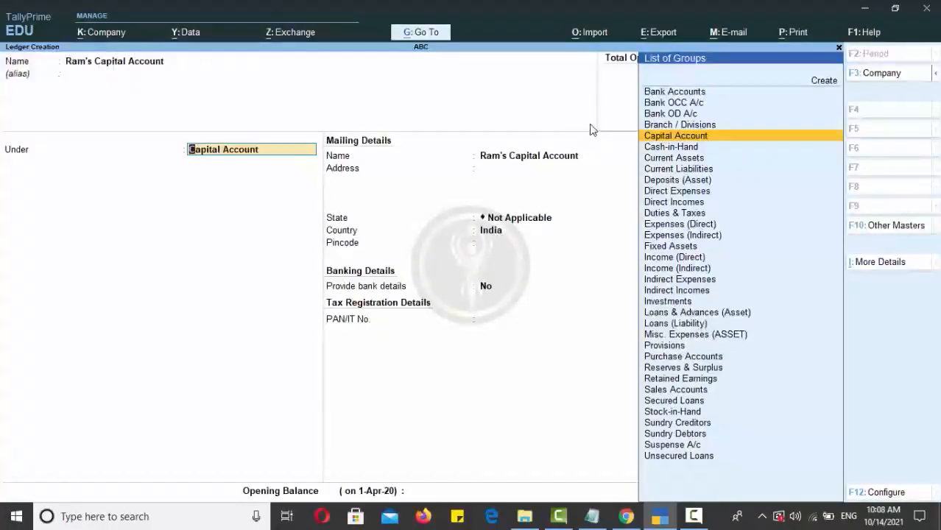
{"action": "left_click", "coordinate": [653, 141]}
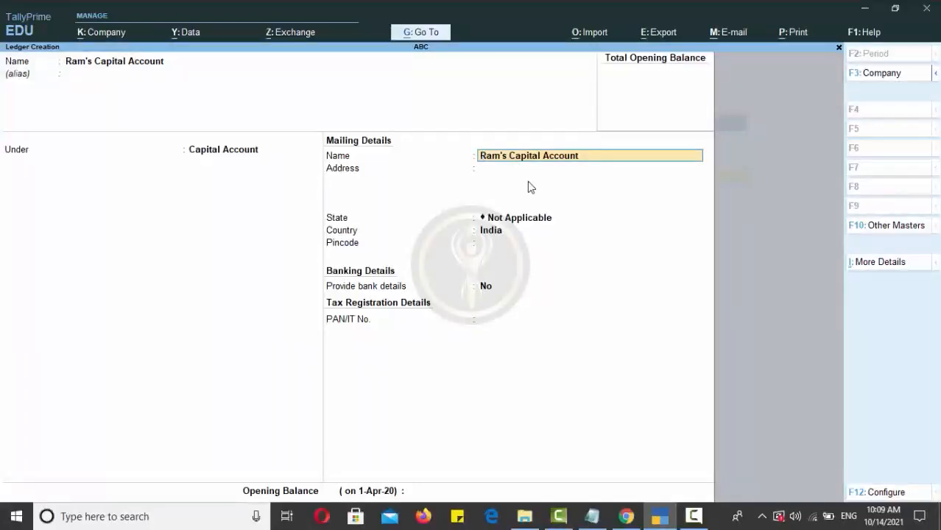
Step: Enter the ledger's mailing address, state Haryana and pincode
{"action": "key", "text": "Return"}
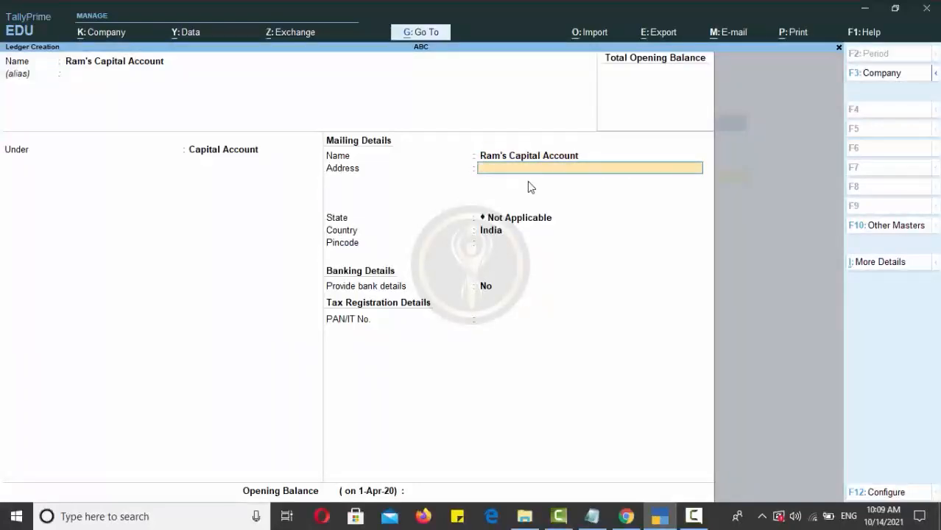
{"action": "key", "text": "Return"}
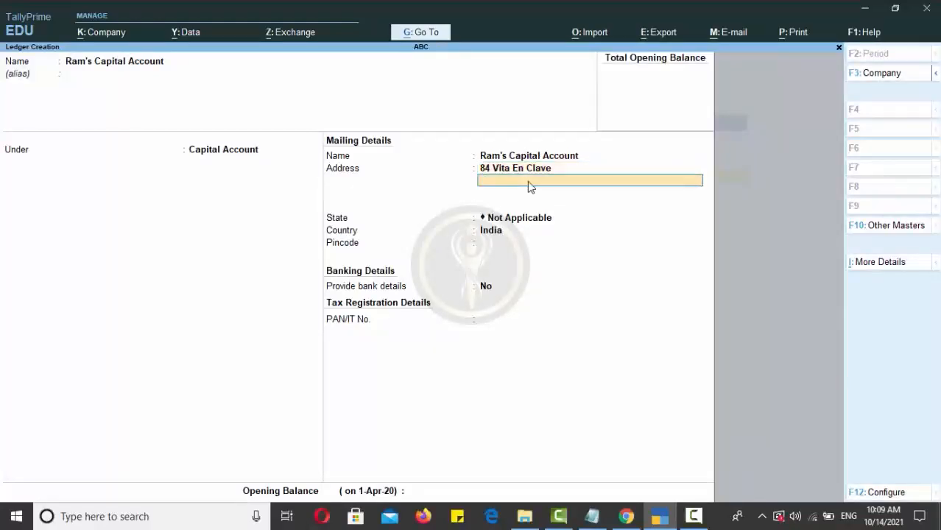
{"action": "key", "text": "Return"}
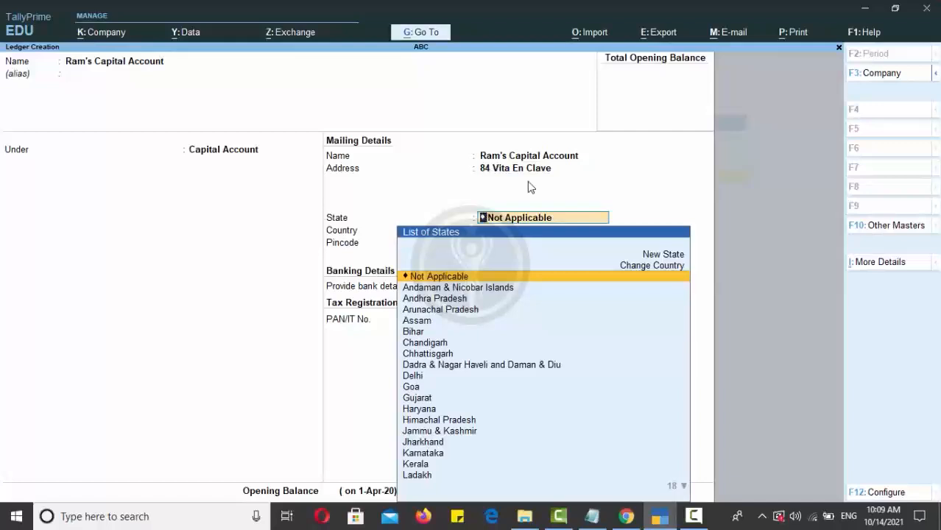
{"action": "type", "text": "Hary"}
{"action": "key", "text": "Return"}
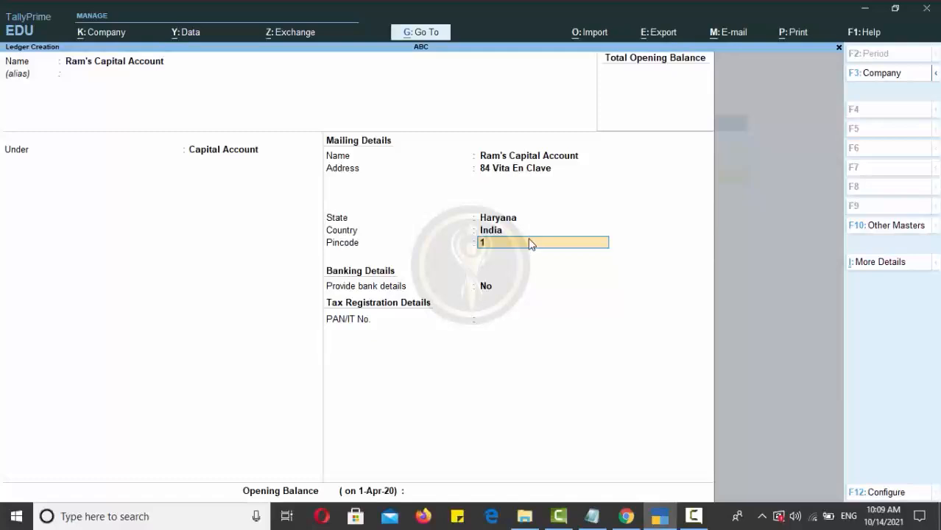
{"action": "type", "text": "134007"}
{"action": "key", "text": "Return"}
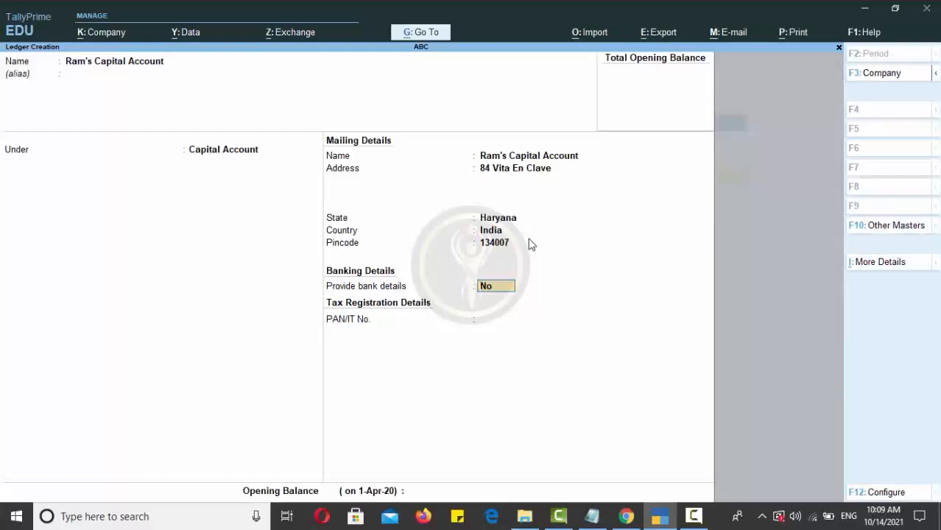
Step: Change Provide bank details from Yes back to No
{"action": "type", "text": "yes"}
{"action": "key", "text": "Return"}
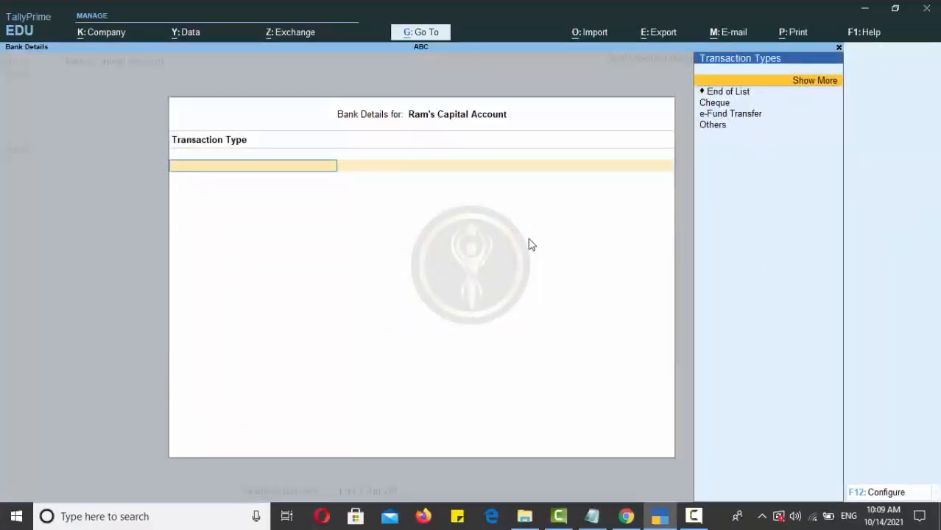
{"action": "key", "text": "Escape"}
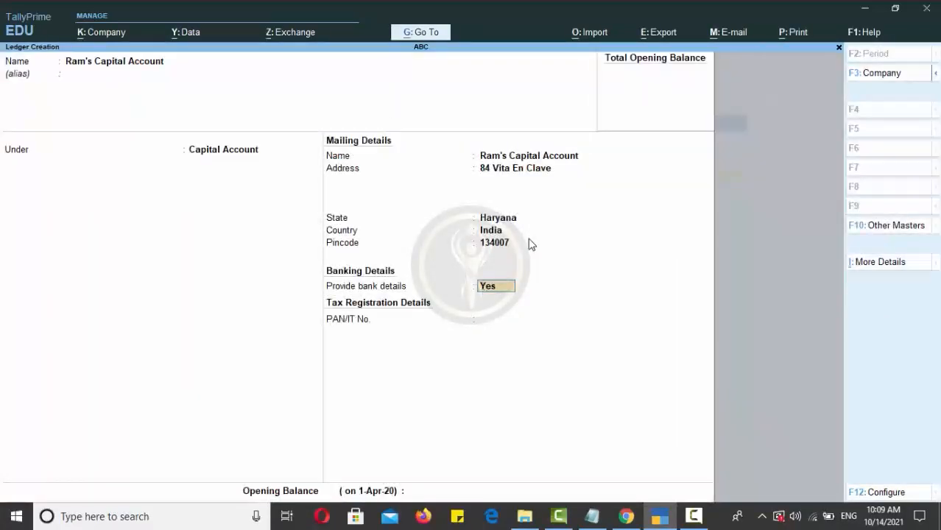
{"action": "key", "text": "Delete"}
{"action": "key", "text": "Delete"}
{"action": "key", "text": "Delete"}
{"action": "key", "text": "Return"}
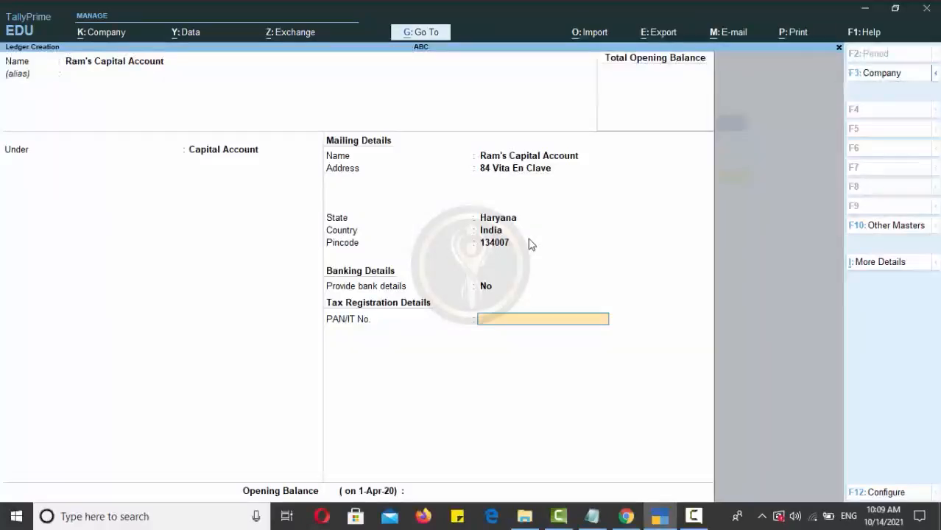
Step: Give the capital ledger a 50,000 Cr opening balance and accept it
{"action": "key", "text": "Return"}
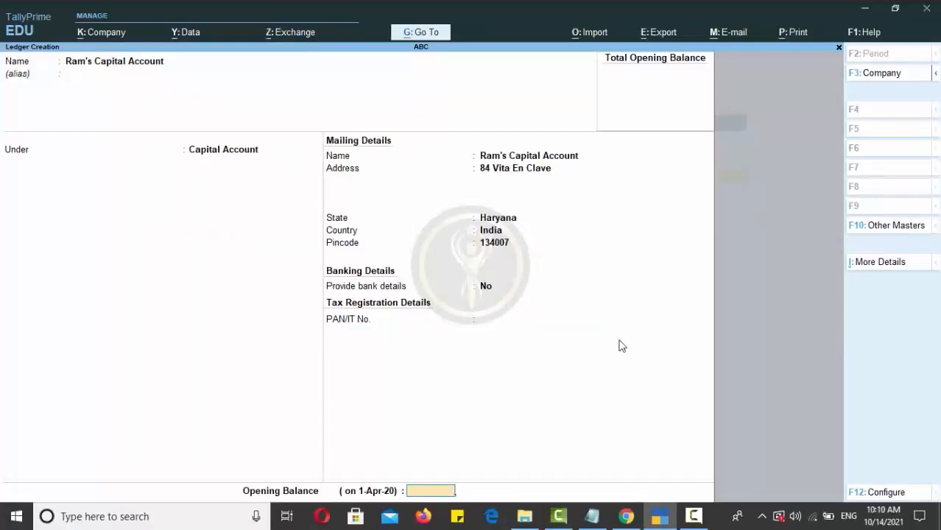
{"action": "key", "text": "alt+Tab"}
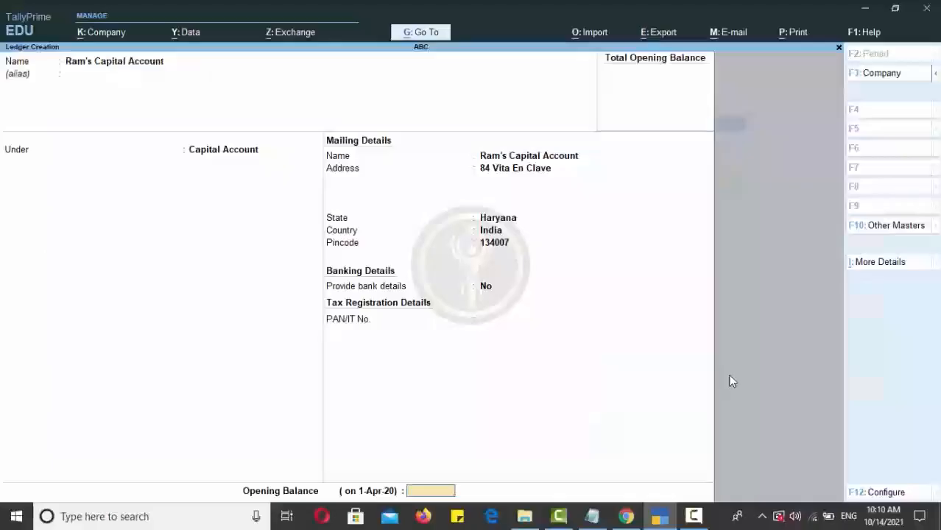
{"action": "type", "text": "0000"}
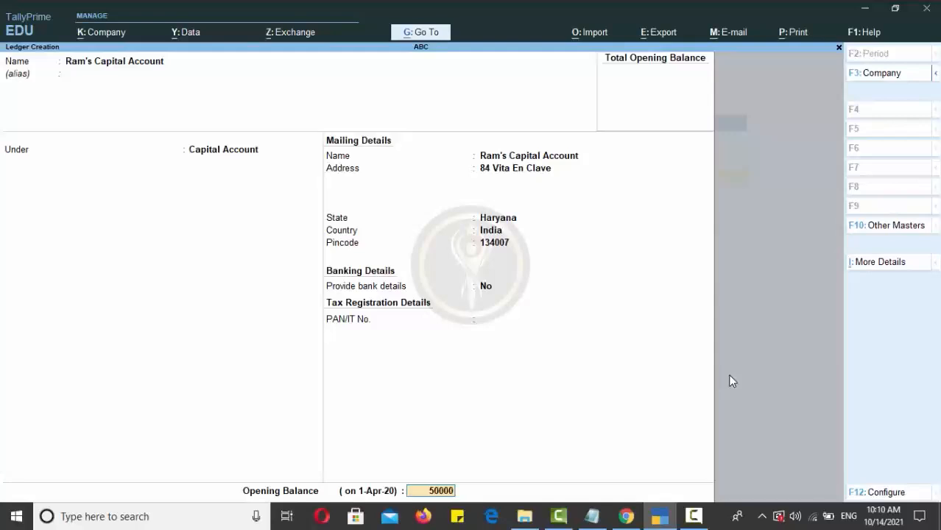
{"action": "key", "text": "Return"}
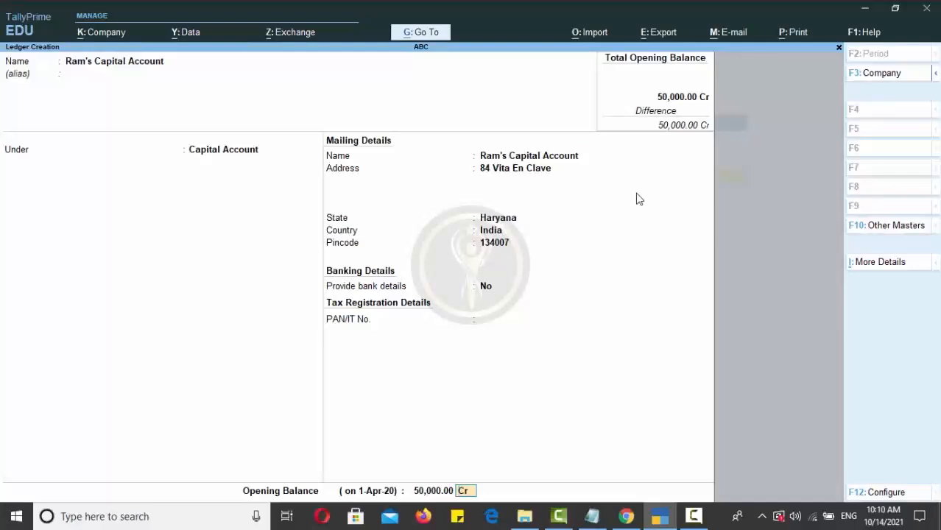
{"action": "key", "text": "Return"}
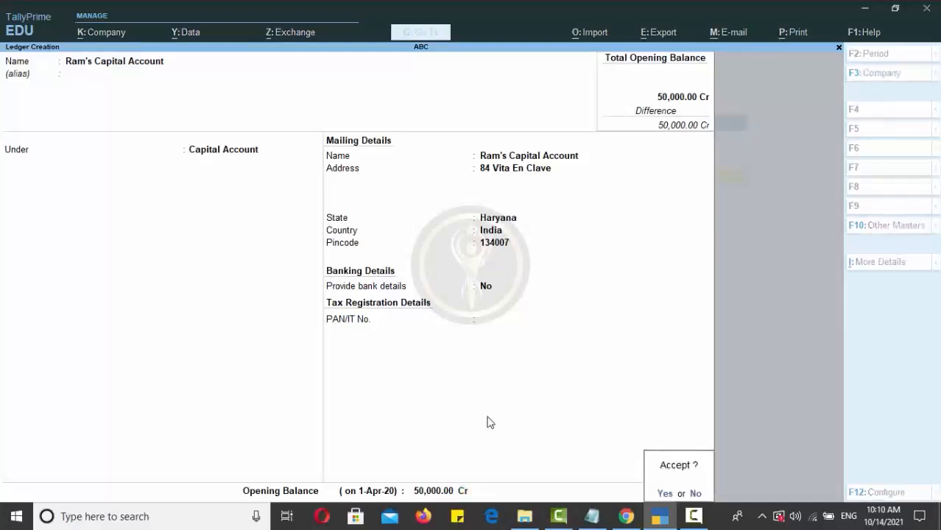
{"action": "left_click", "coordinate": [662, 497]}
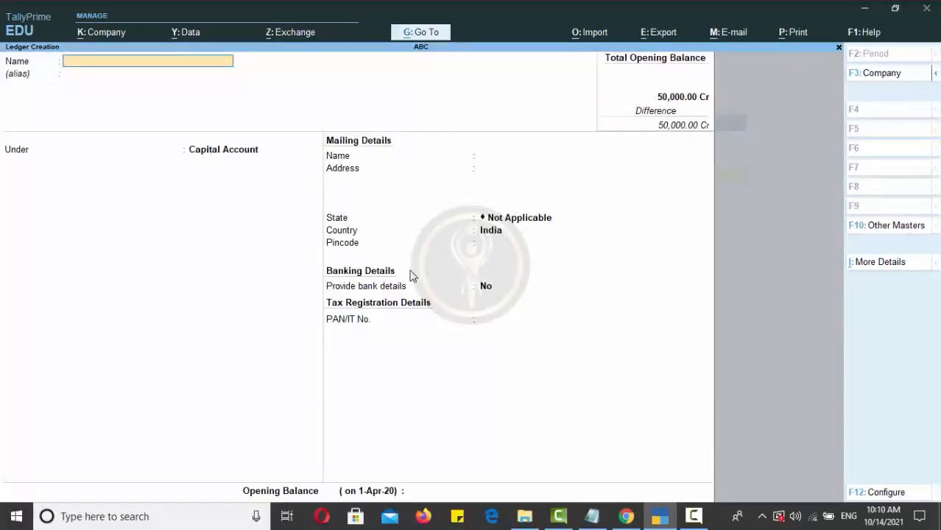
Step: Name the new ledger Idbi Bank and place it under Bank Accounts
{"action": "key", "text": "alt+Tab"}
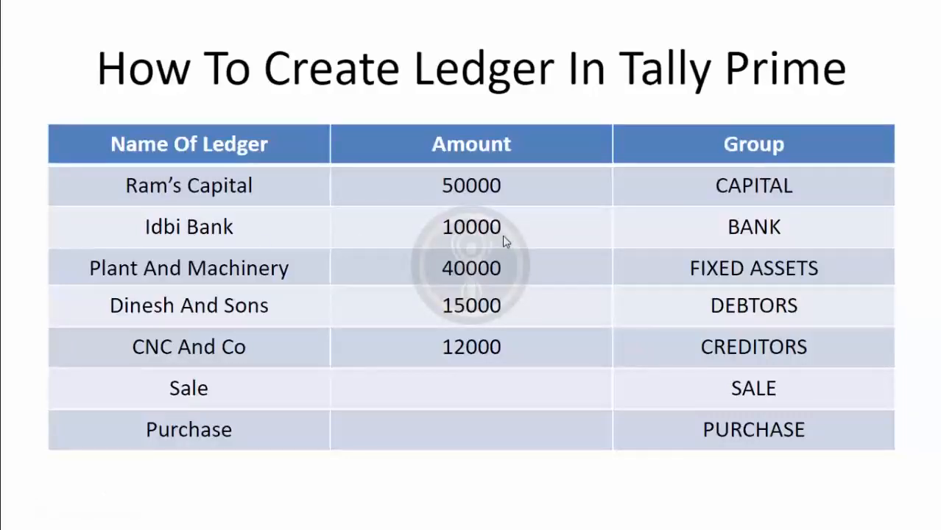
{"action": "key", "text": "alt+Tab"}
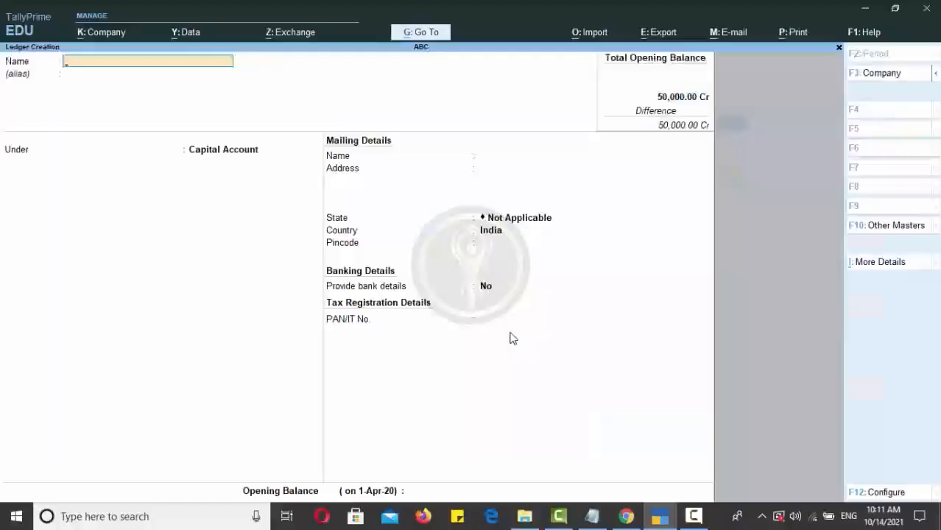
{"action": "type", "text": "Idbi Bank"}
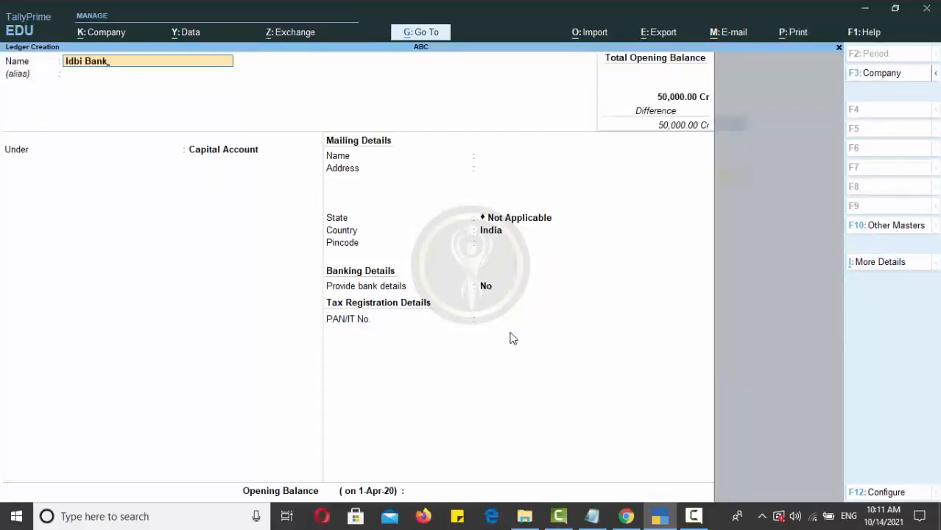
{"action": "key", "text": "Return"}
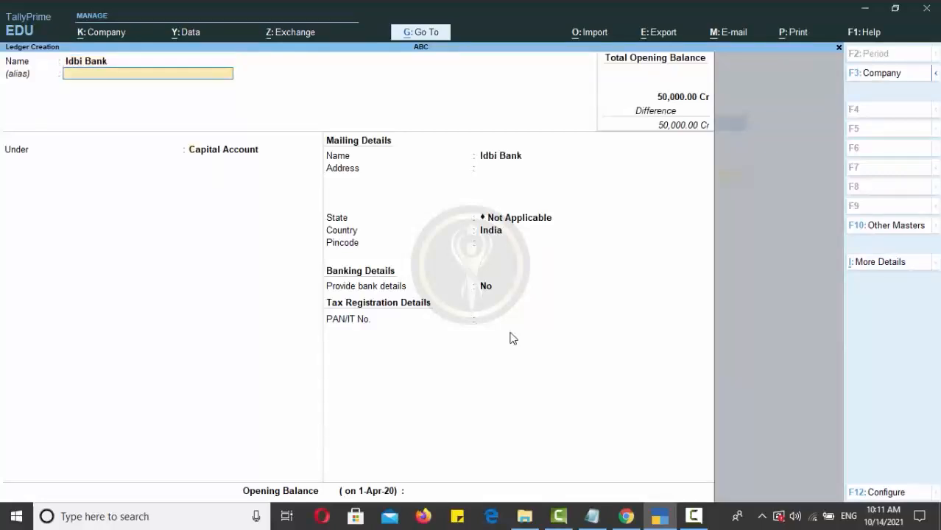
{"action": "key", "text": "Return"}
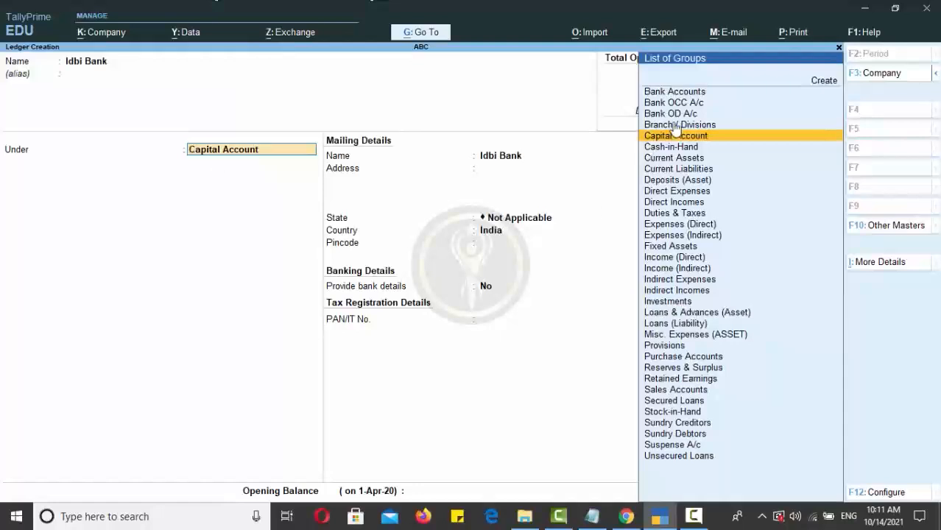
{"action": "left_click", "coordinate": [678, 92]}
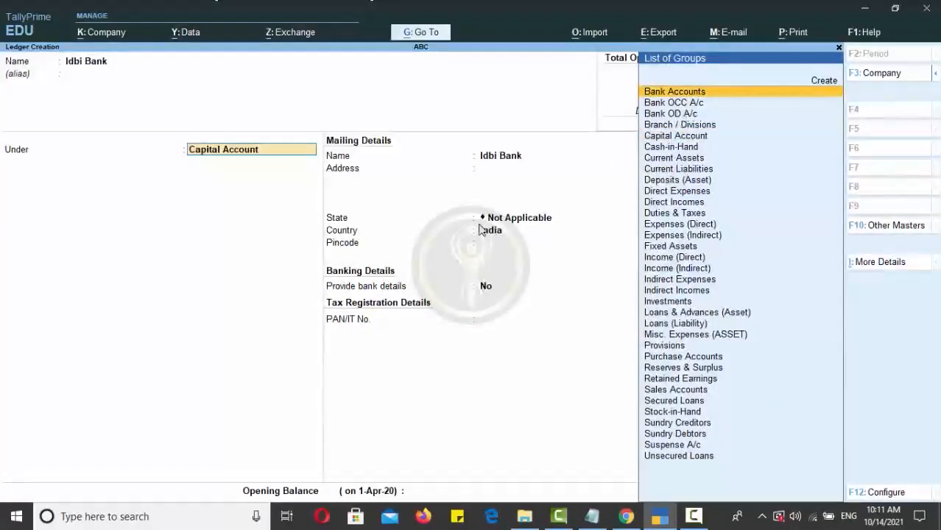
{"action": "key", "text": "Return"}
{"action": "key", "text": "Return"}
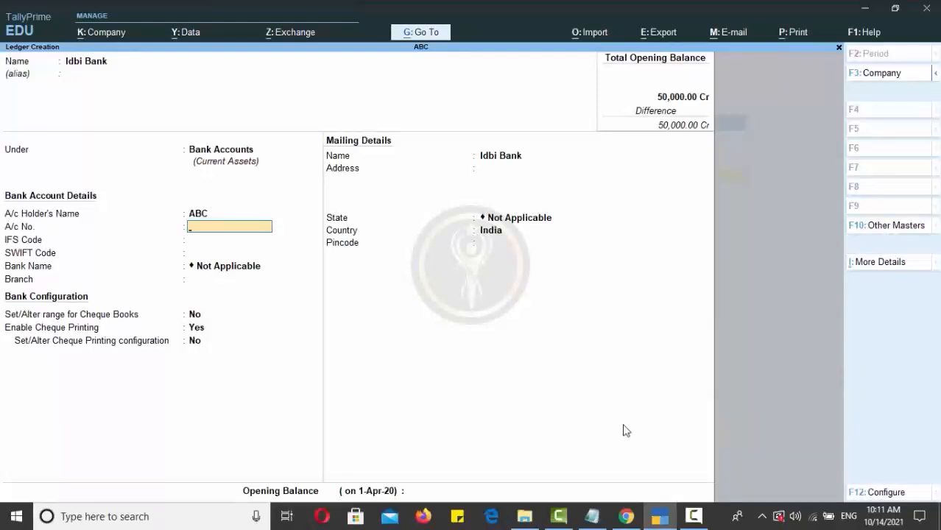
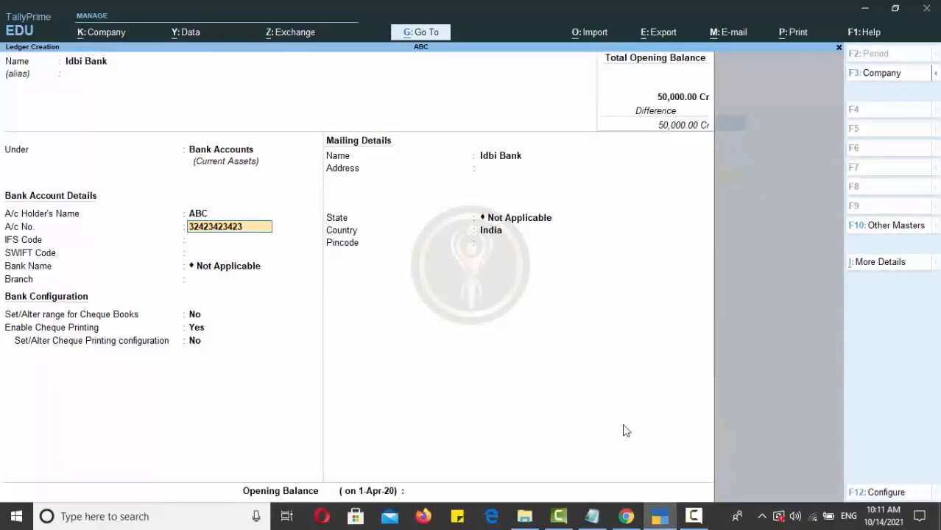
Step: Enter the bank account number and IFS code IDBI343
{"action": "key", "text": "Return"}
{"action": "left_click", "coordinate": [479, 230]}
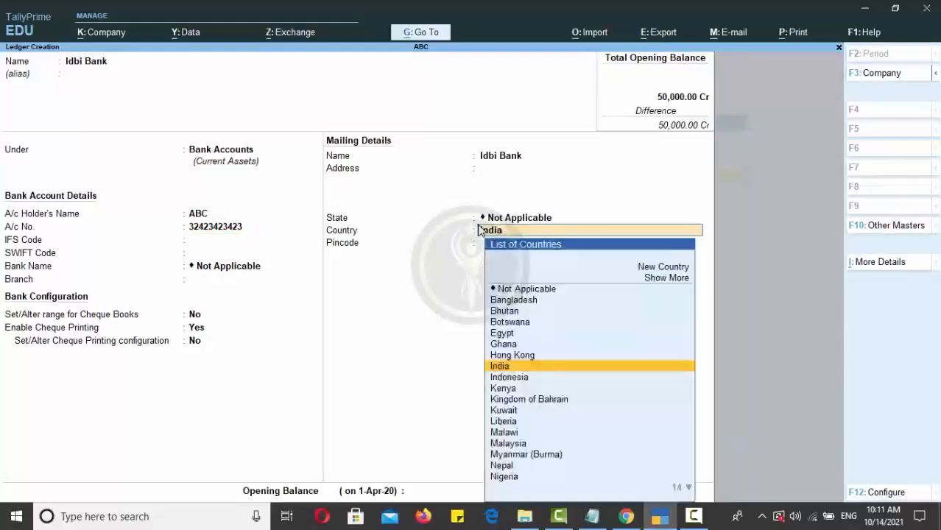
{"action": "left_click", "coordinate": [205, 234]}
{"action": "key", "text": "Return"}
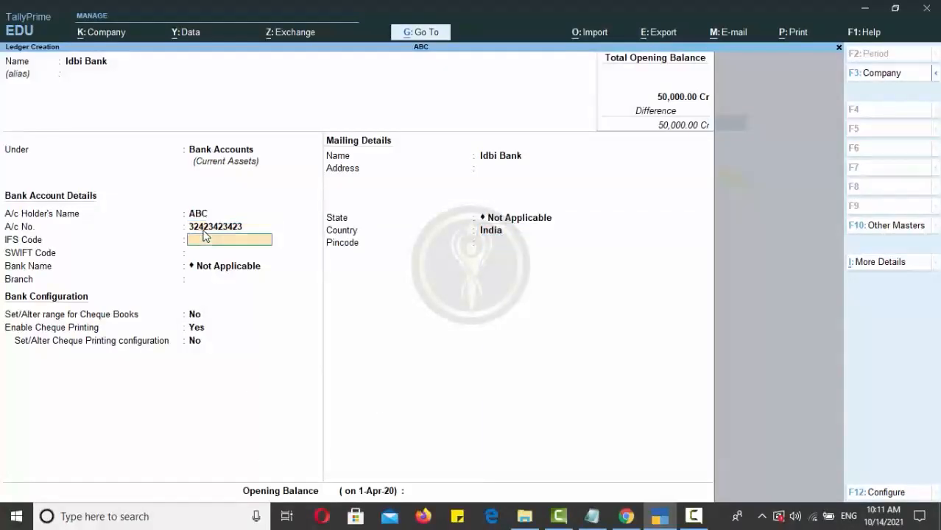
{"action": "type", "text": "IDBI34343"}
{"action": "key", "text": "Return"}
{"action": "key", "text": "Return"}
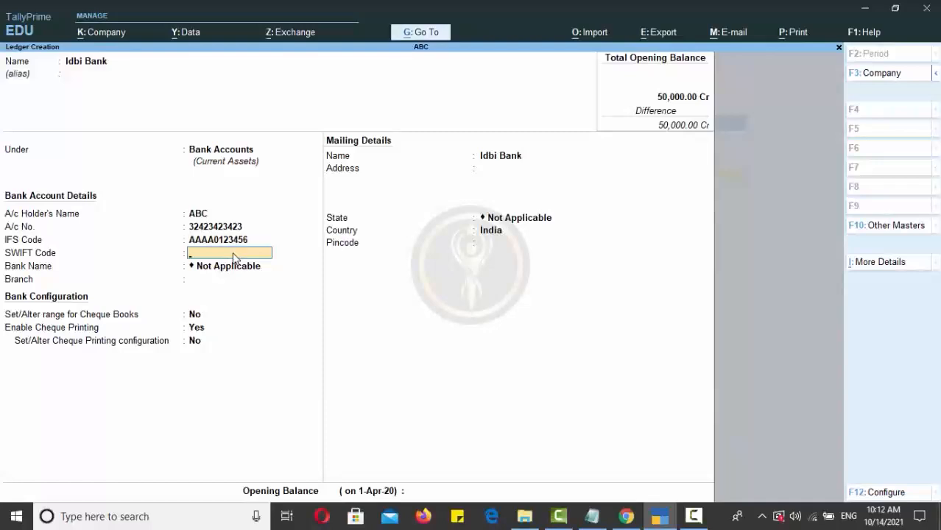
Step: Leave SWIFT code and branch blank, bank name Not Applicable, and cheque printing No
{"action": "key", "text": "Return"}
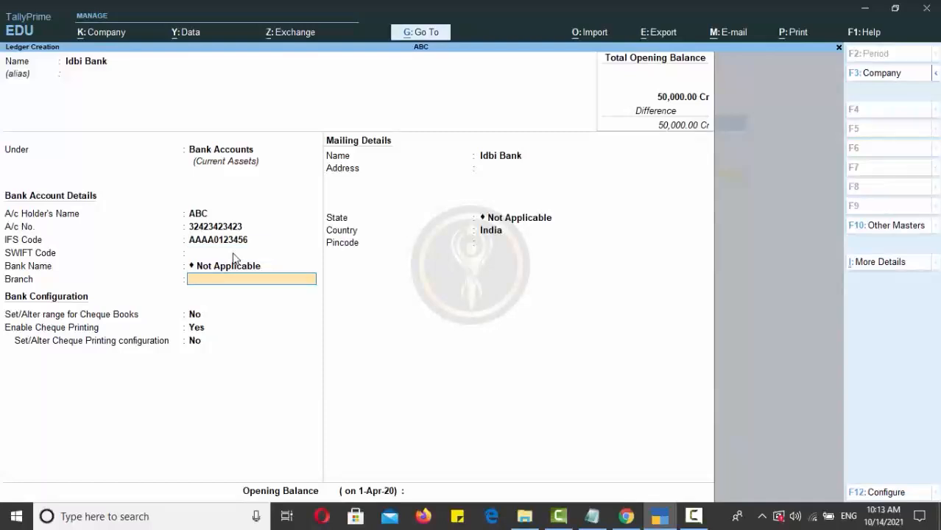
{"action": "key", "text": "BackSpace"}
{"action": "key", "text": "BackSpace"}
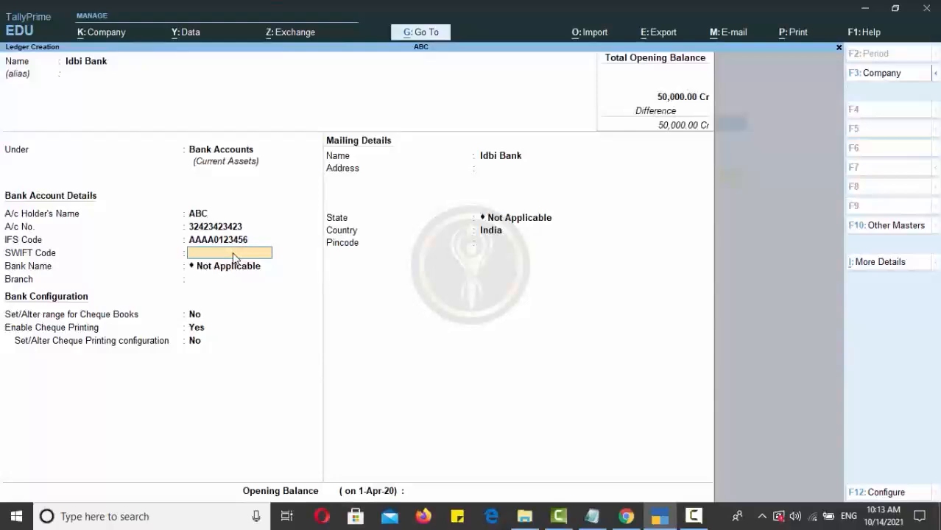
{"action": "key", "text": "Return"}
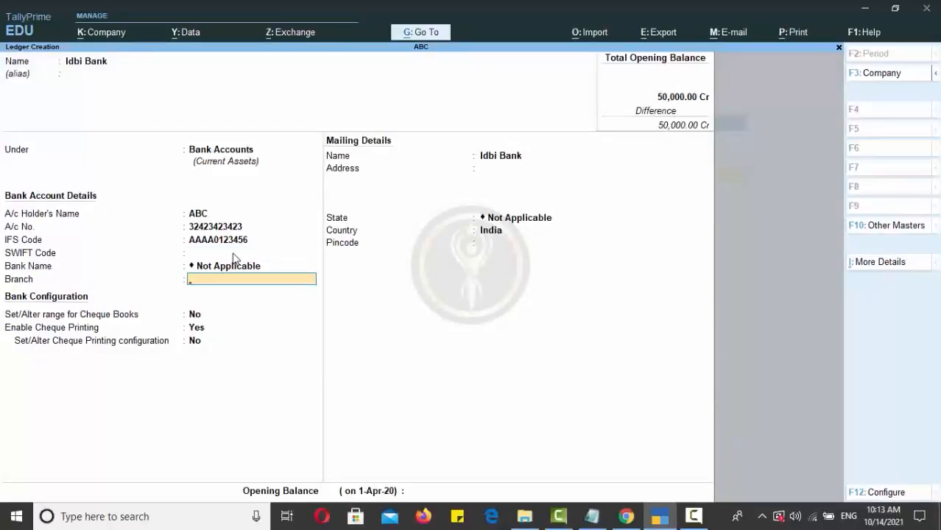
{"action": "left_click", "coordinate": [252, 267]}
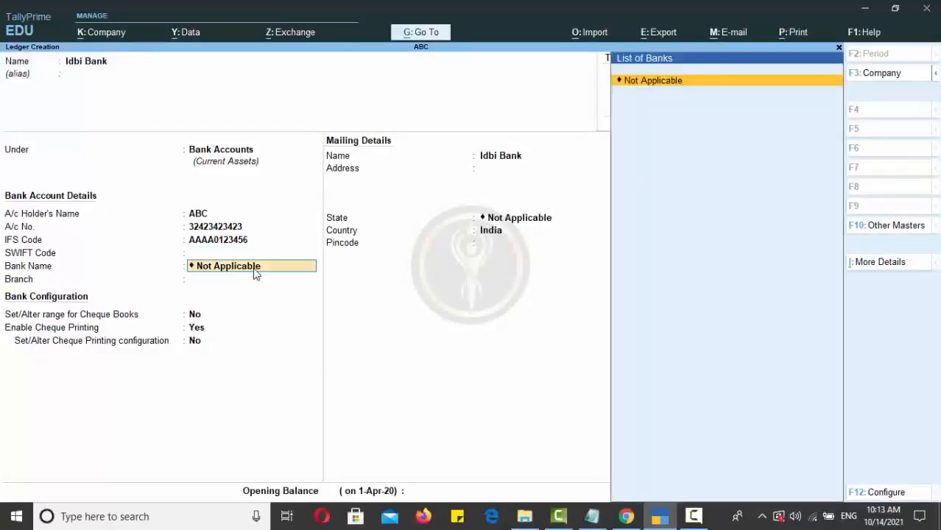
{"action": "key", "text": "Return"}
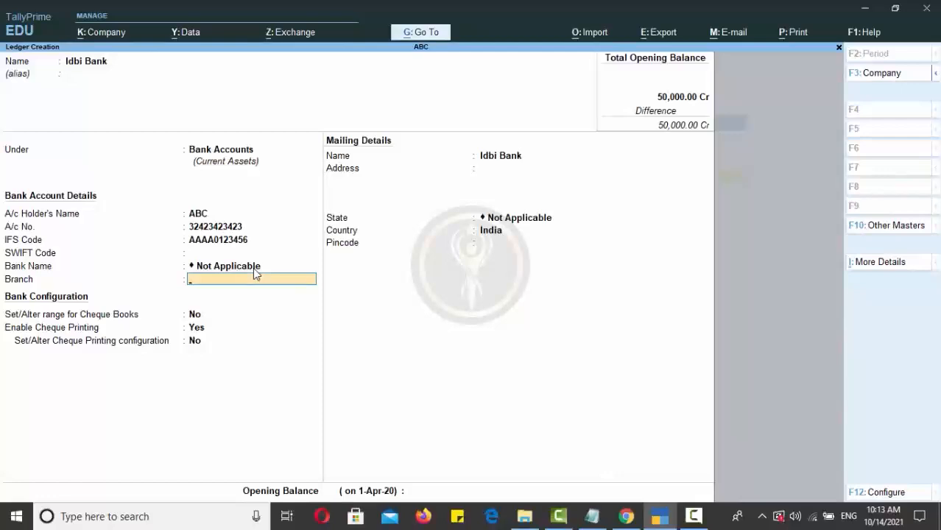
{"action": "key", "text": "Return"}
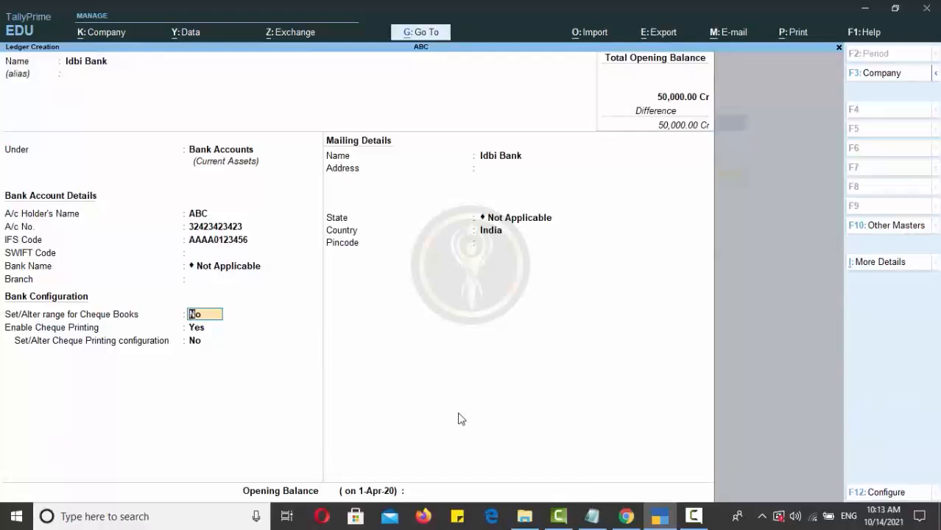
{"action": "key", "text": "Return"}
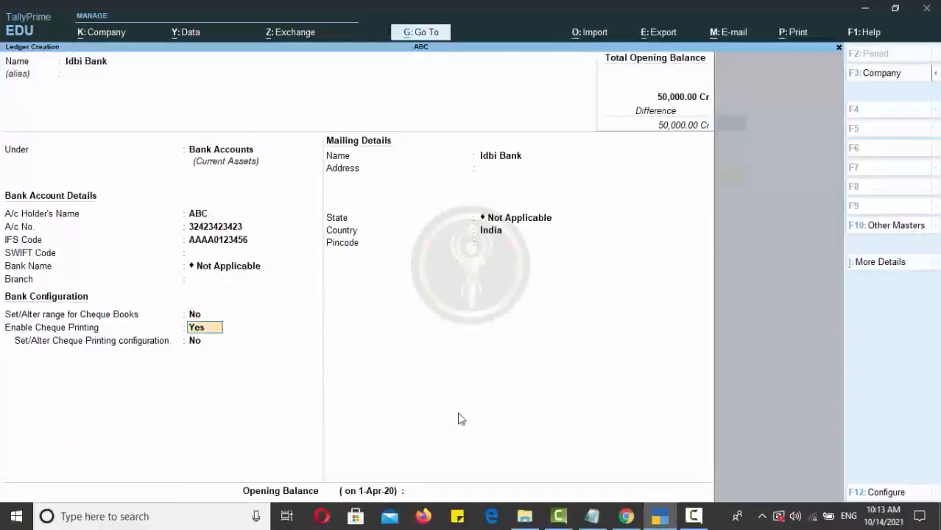
{"action": "type", "text": "no"}
{"action": "key", "text": "Return"}
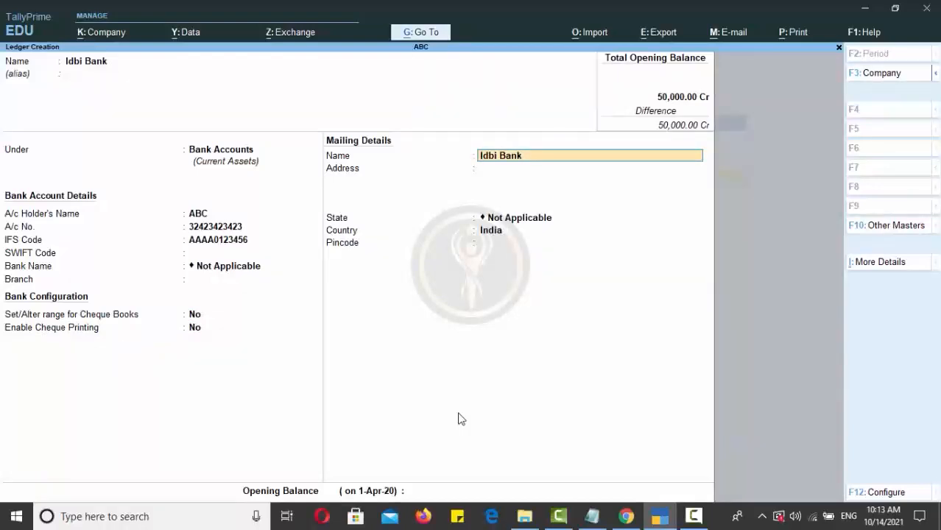
Step: Enter the bank's mailing address with state Haryana and its pincode
{"action": "key", "text": "Return"}
{"action": "type", "text": "Vikas Vihar"}
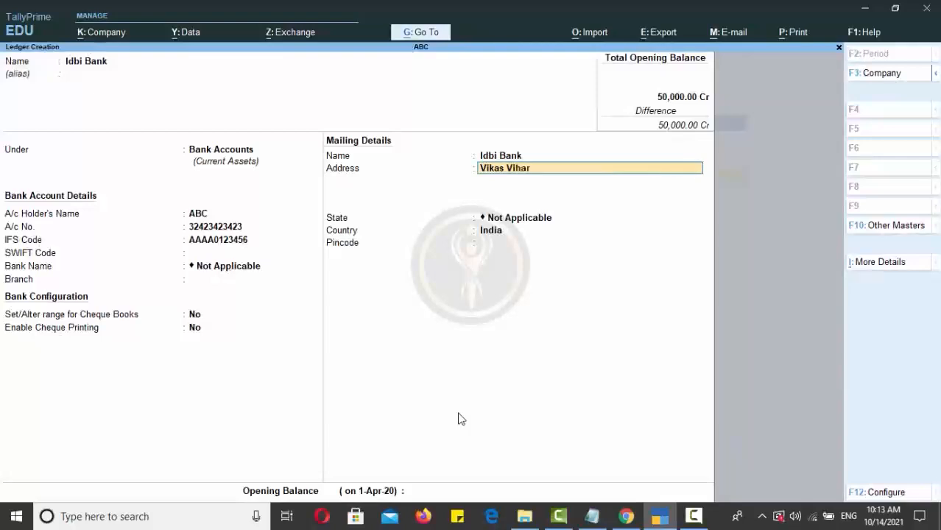
{"action": "type", "text": ","}
{"action": "key", "text": "Return"}
{"action": "key", "text": "Return"}
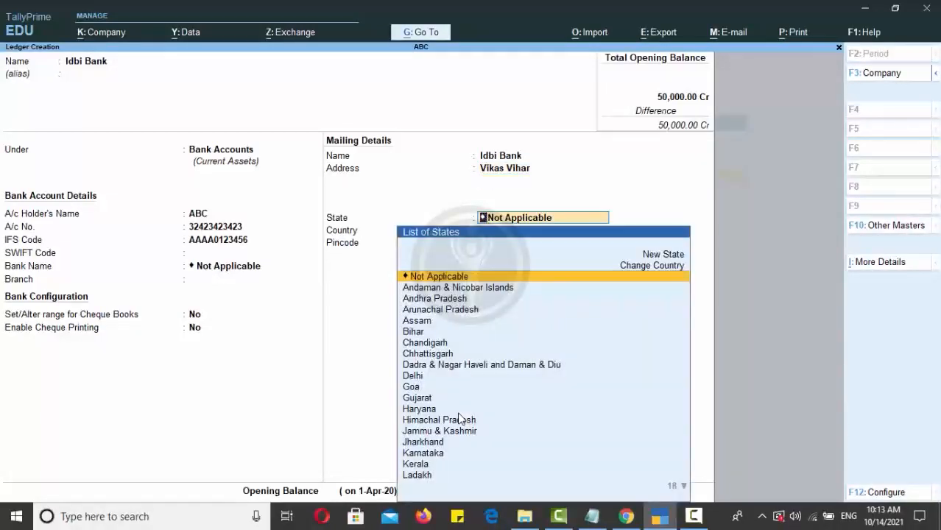
{"action": "type", "text": "Har"}
{"action": "key", "text": "Return"}
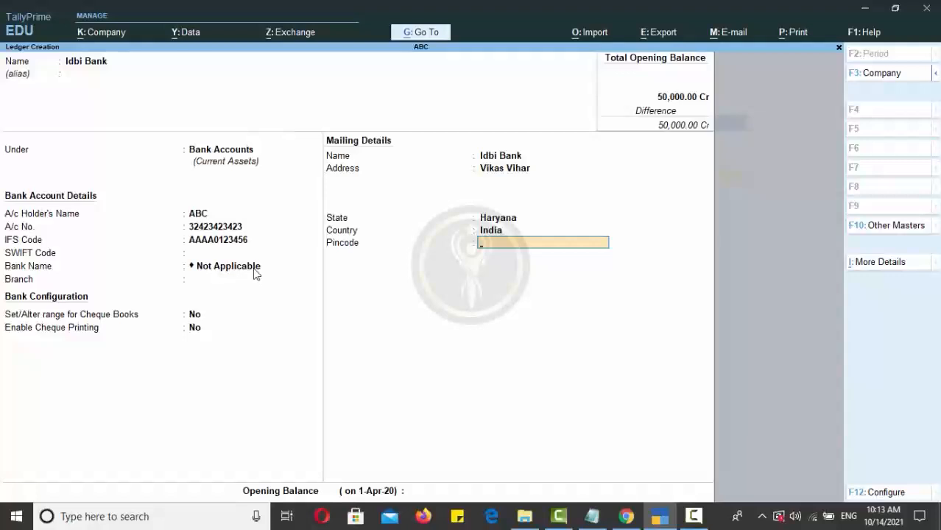
{"action": "type", "text": "134001"}
{"action": "key", "text": "Return"}
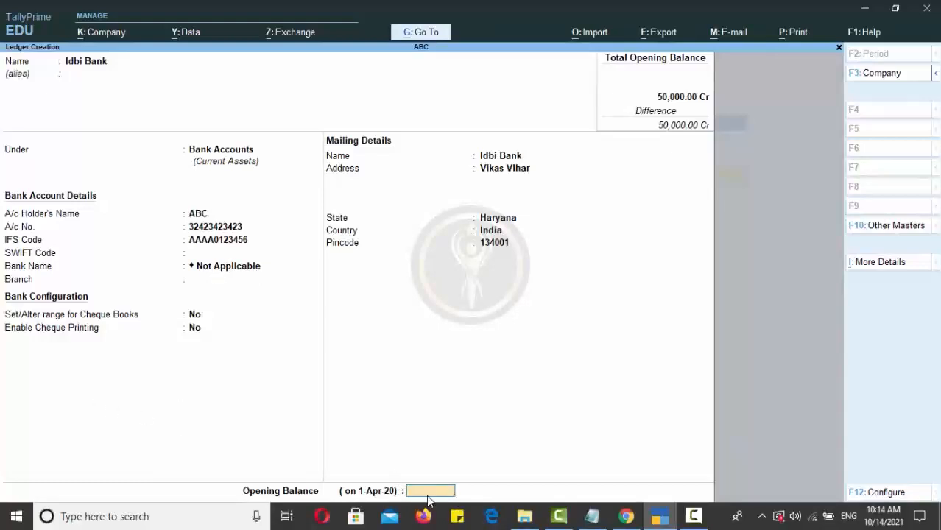
Step: Give Idbi Bank a 10,000 Dr opening balance and save the ledger
{"action": "type", "text": "10000"}
{"action": "key", "text": "Return"}
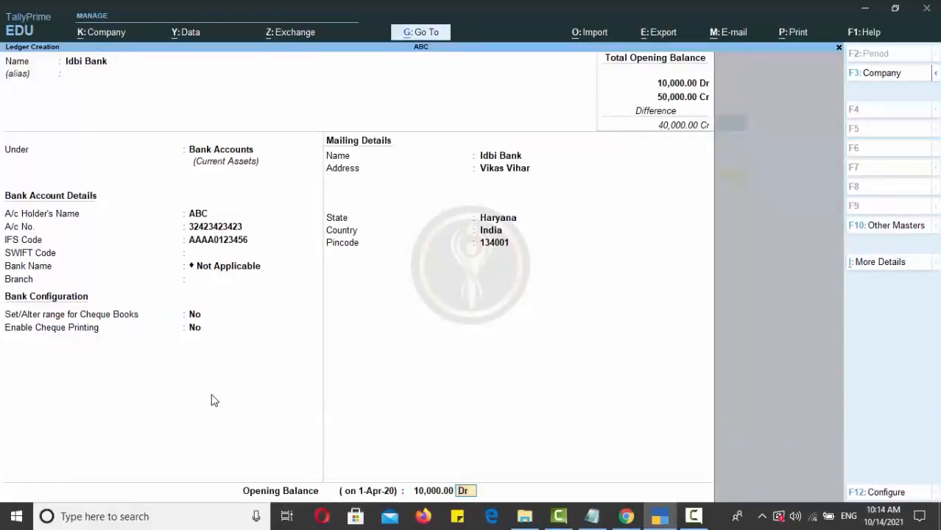
{"action": "key", "text": "Return"}
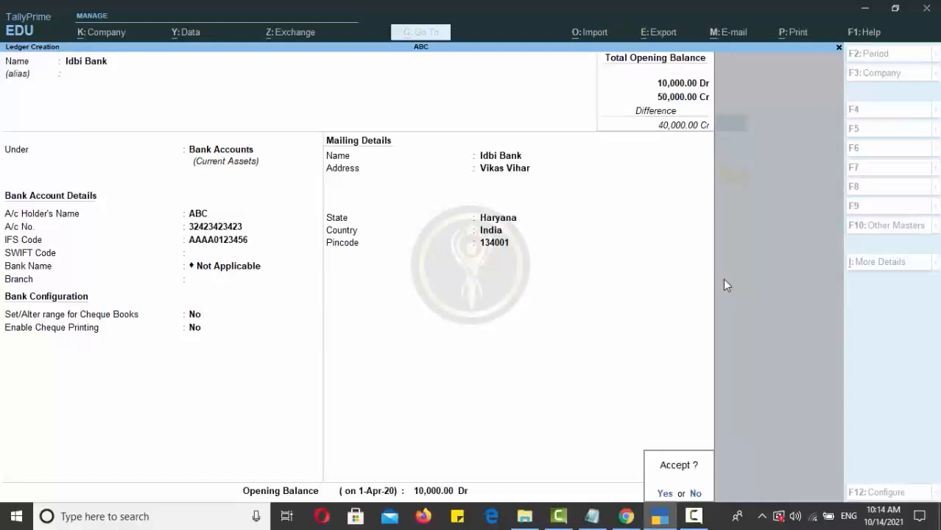
{"action": "key", "text": "y"}
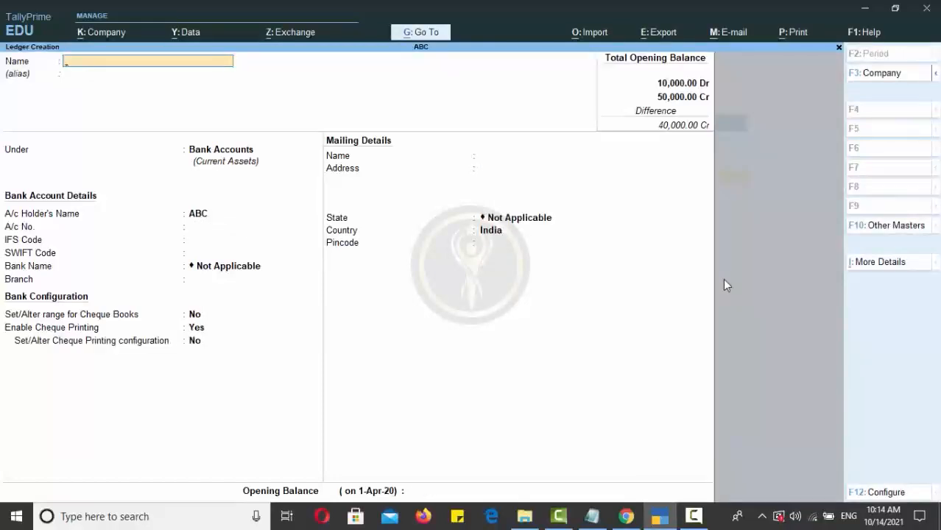